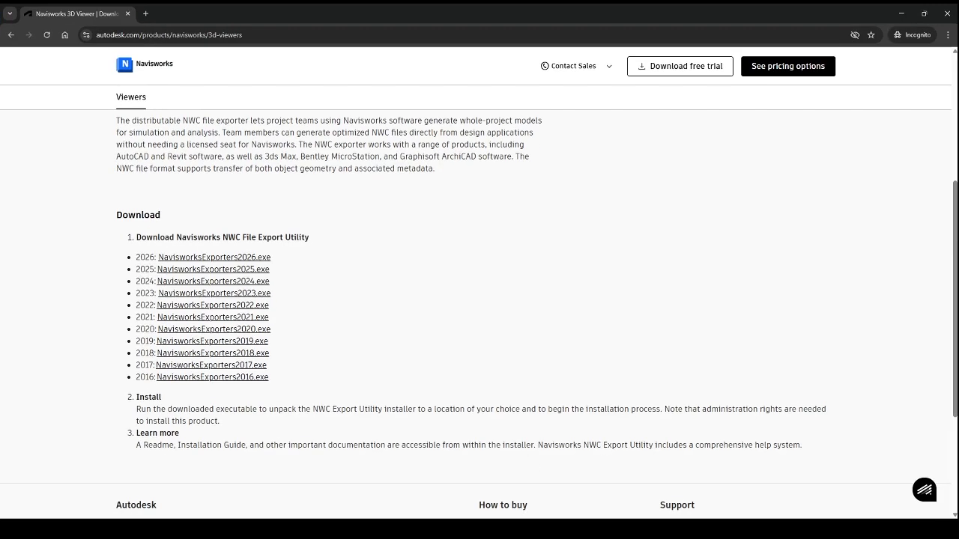
- Review the yearly Navisworks NWC File Export Utility downloads on the Autodesk page, and switch to Revit
scroll(318, 289, "down", 2)
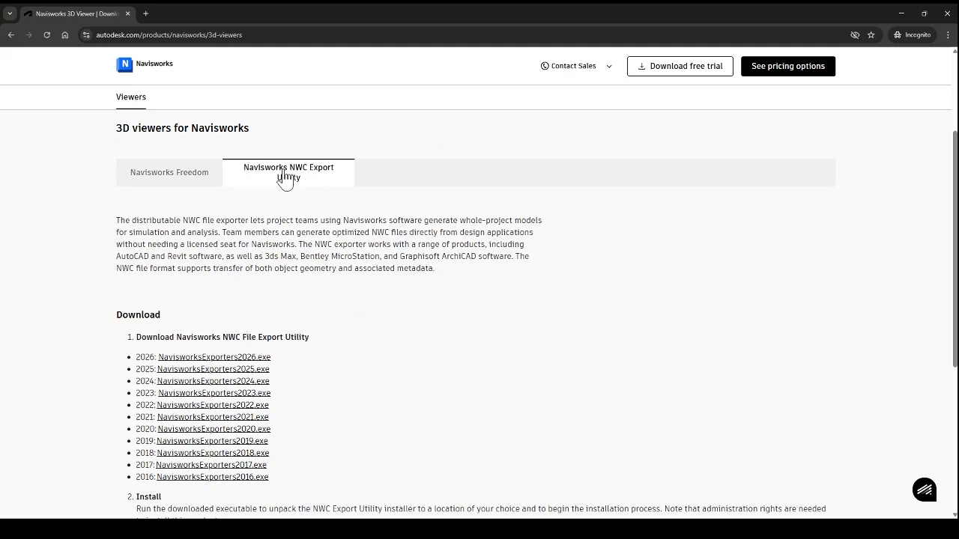
scroll(275, 312, "down", 1)
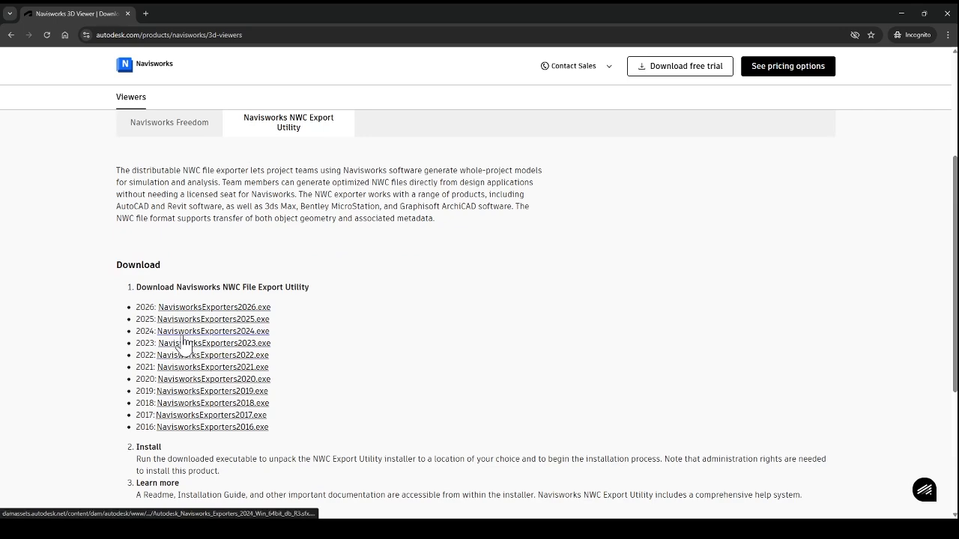
left_click(901, 14)
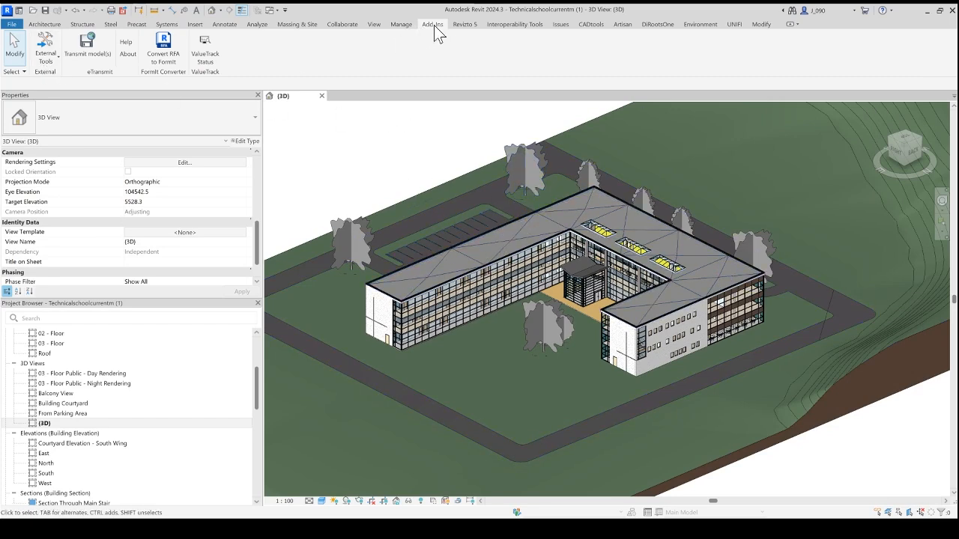
- Check the external tools for the Navisworks 2024 exporter without starting it
left_click(46, 54)
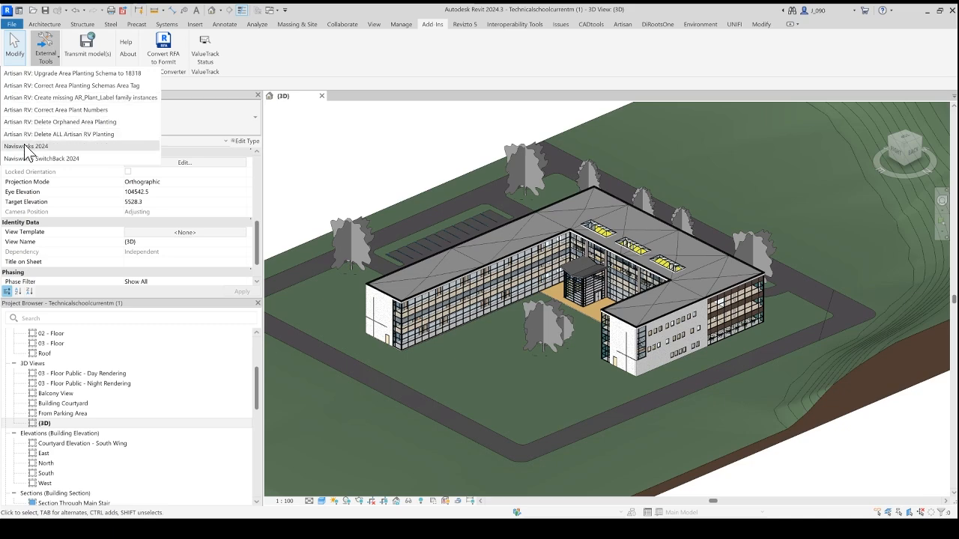
left_click(400, 166)
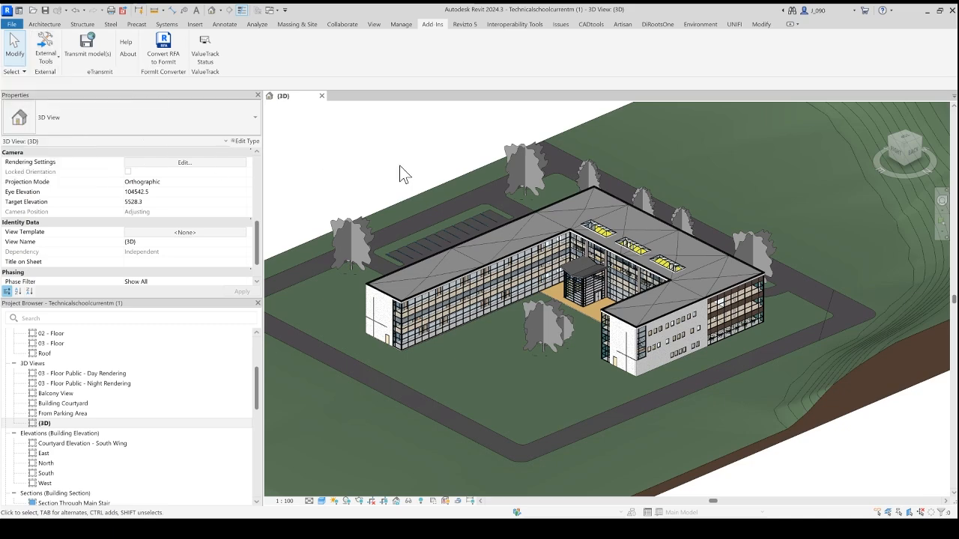
middle_click_drag(603, 247, 608, 277)
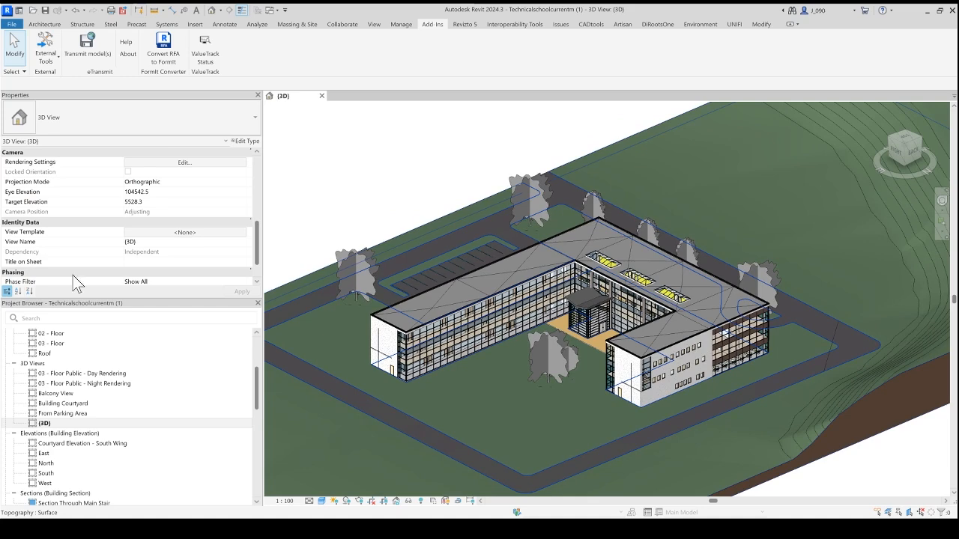
- Duplicate the default {3D} view without detailing and name the copy Export View
left_click(45, 424)
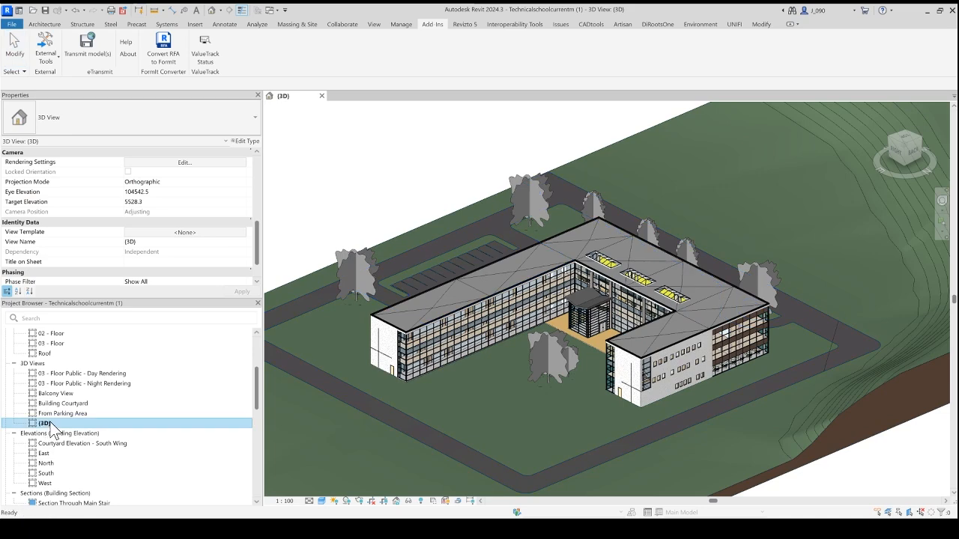
right_click(65, 424)
mouse_move(152, 263)
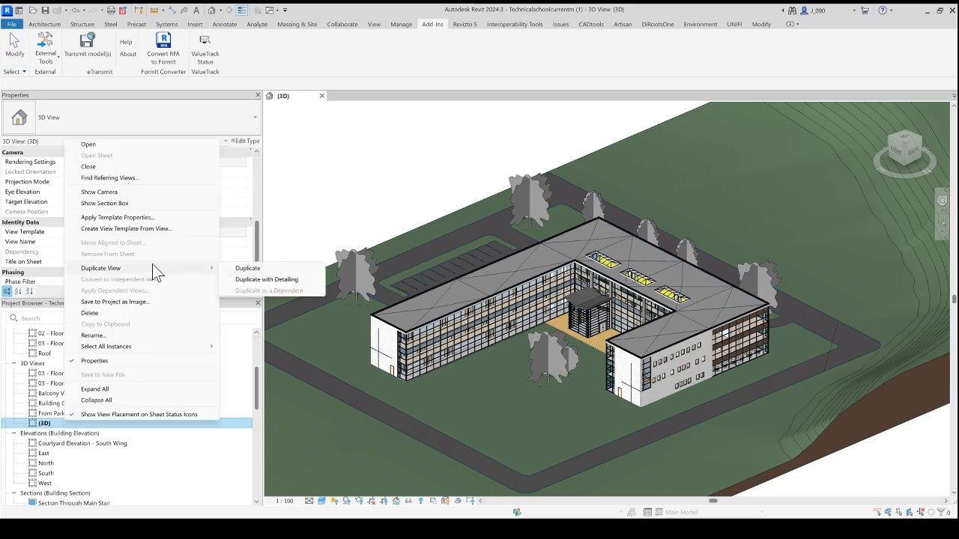
left_click(248, 268)
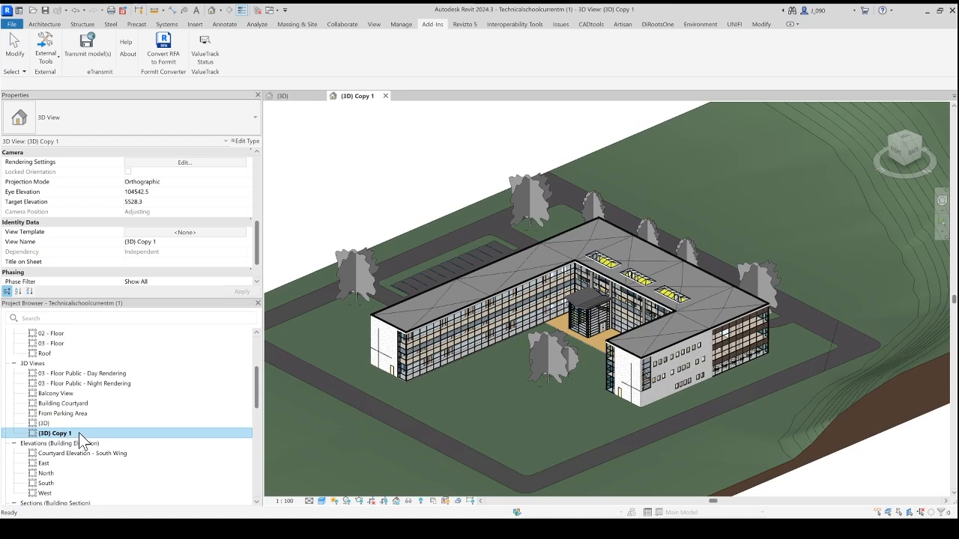
left_click(79, 432)
type("Export View")
key("Return")
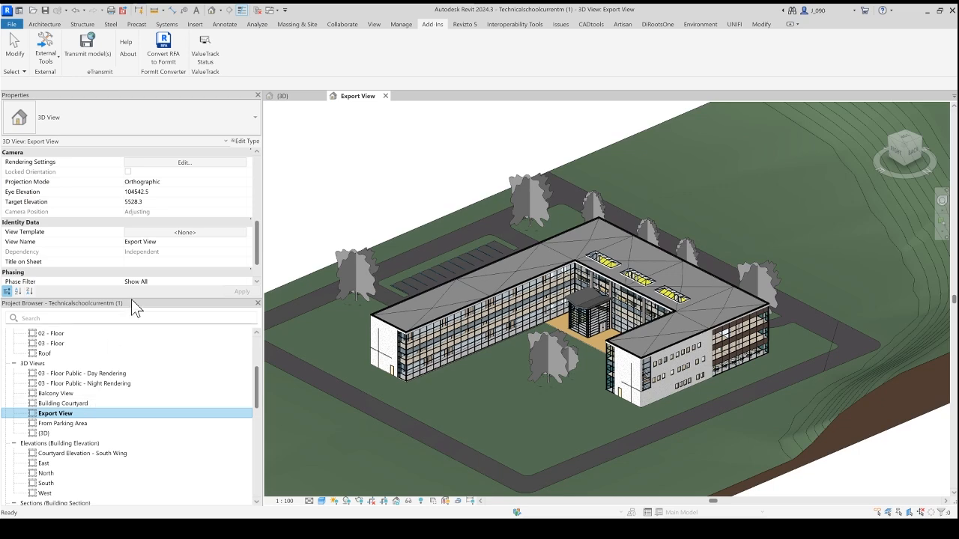
- Open the view template assignment for Export View and select the Architectural Presentation 3D template
left_click(161, 233)
left_click(431, 261)
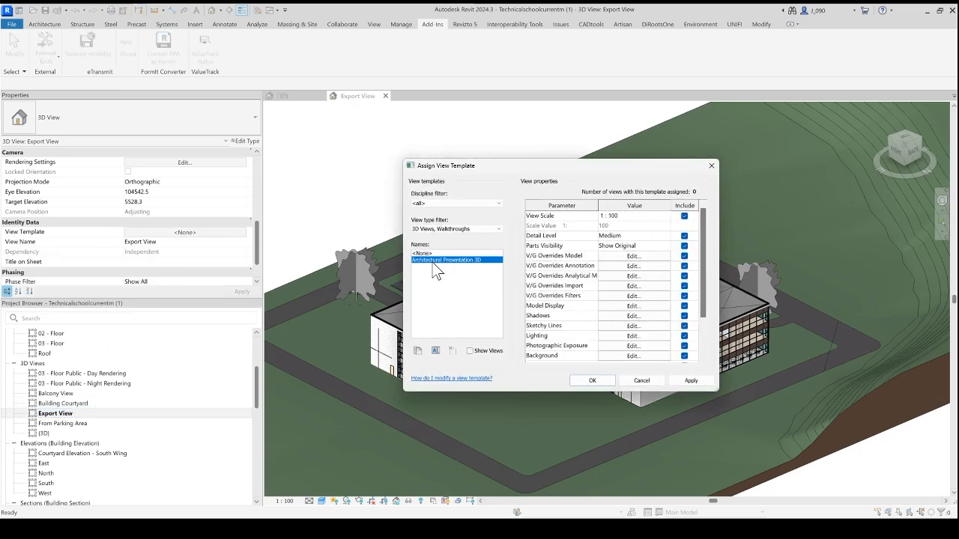
left_click(418, 351)
left_click(558, 315)
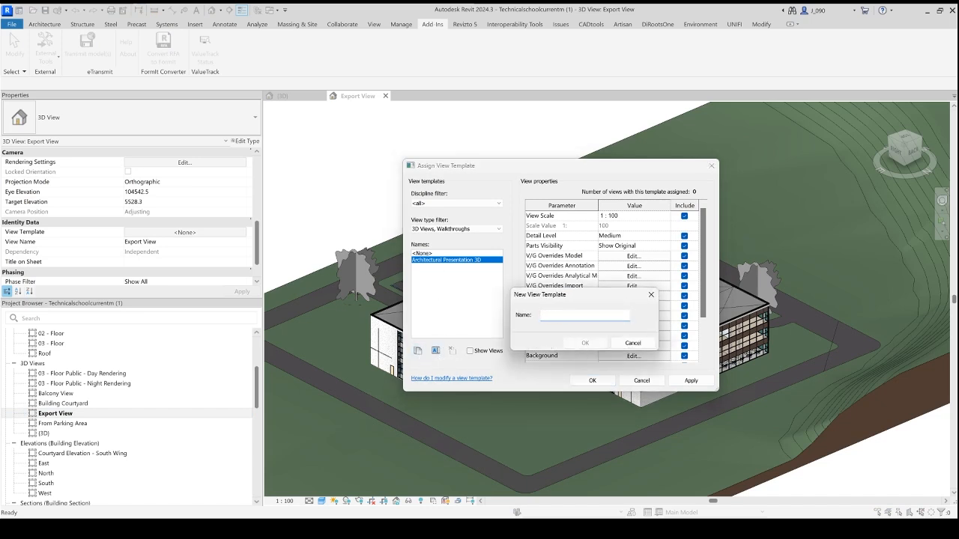
left_click(650, 294)
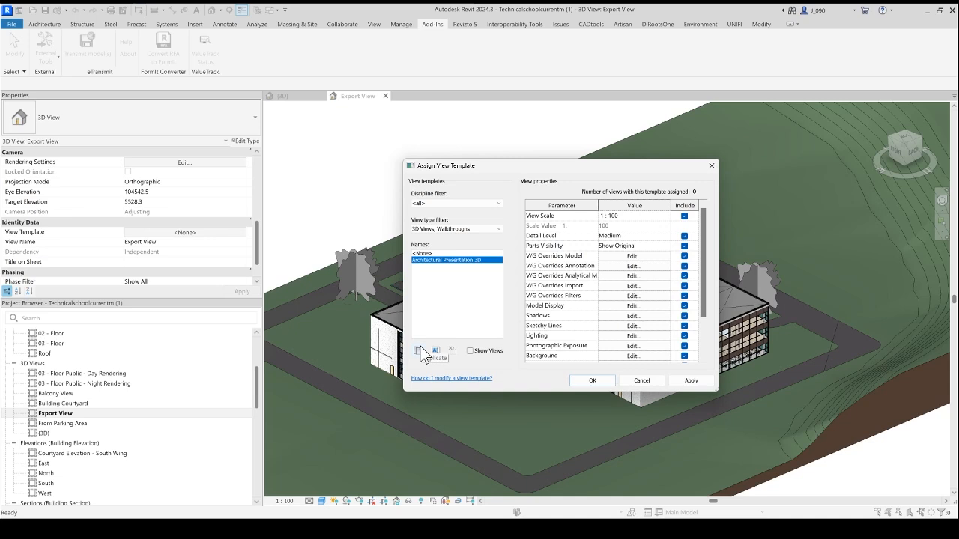
- Duplicate the Architectural Presentation 3D template as a new view template named Export View (NWC)
left_click(420, 346)
type("Ex")
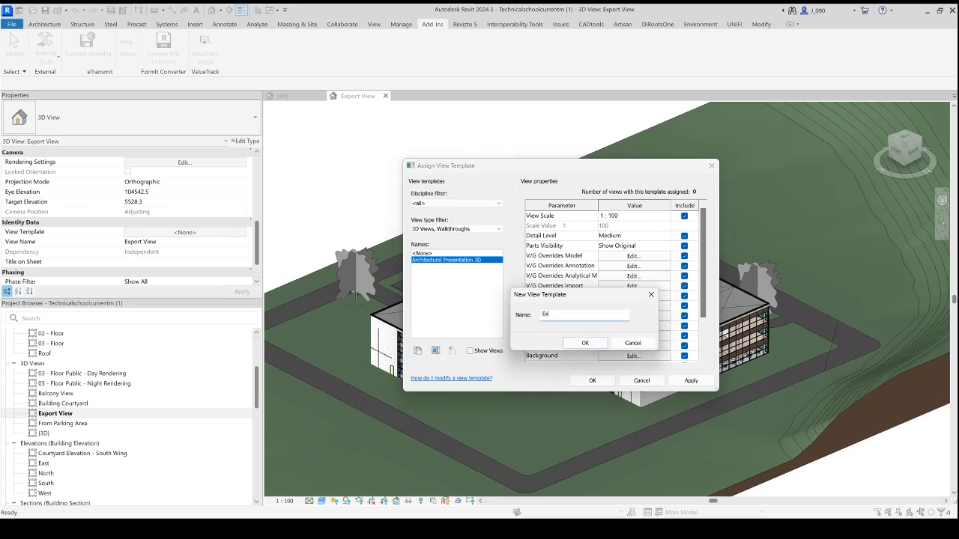
type("port View (NWC")
left_click(585, 343)
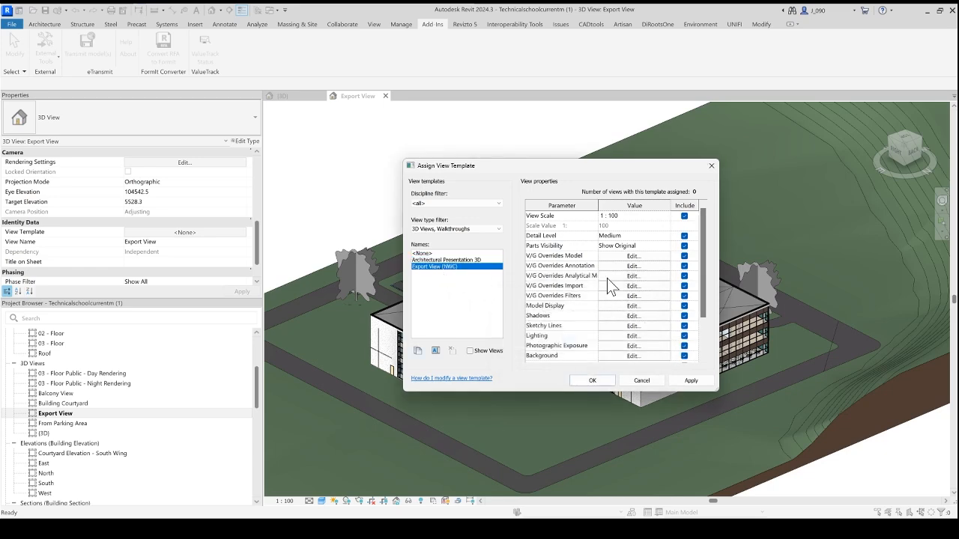
- Review the new template's visibility/graphic overrides, and assign Export View (NWC) to the 3D view
left_click(641, 279)
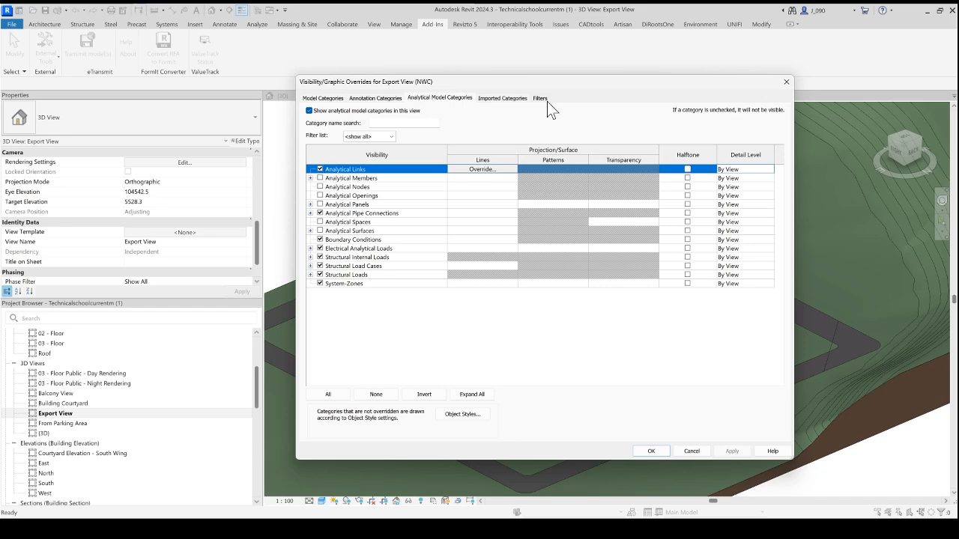
left_click(658, 451)
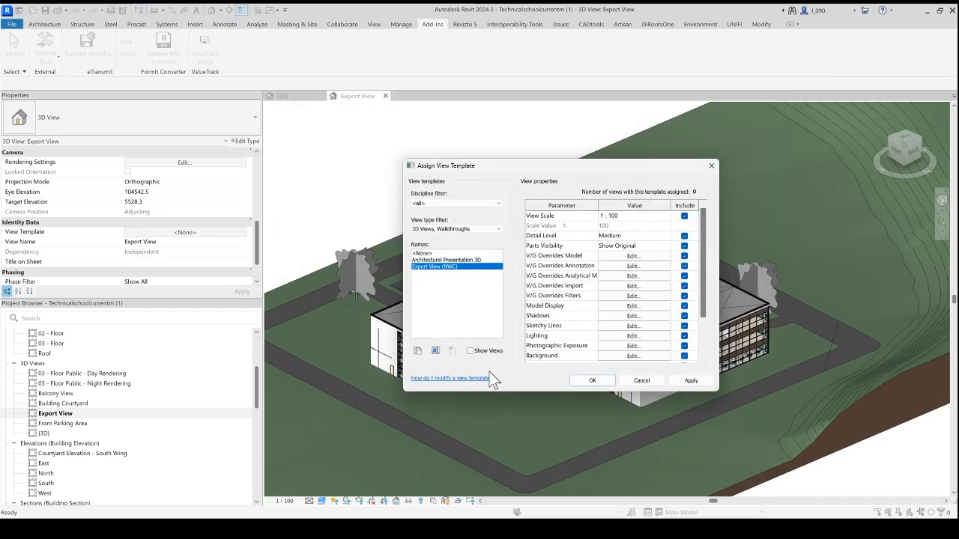
left_click(590, 381)
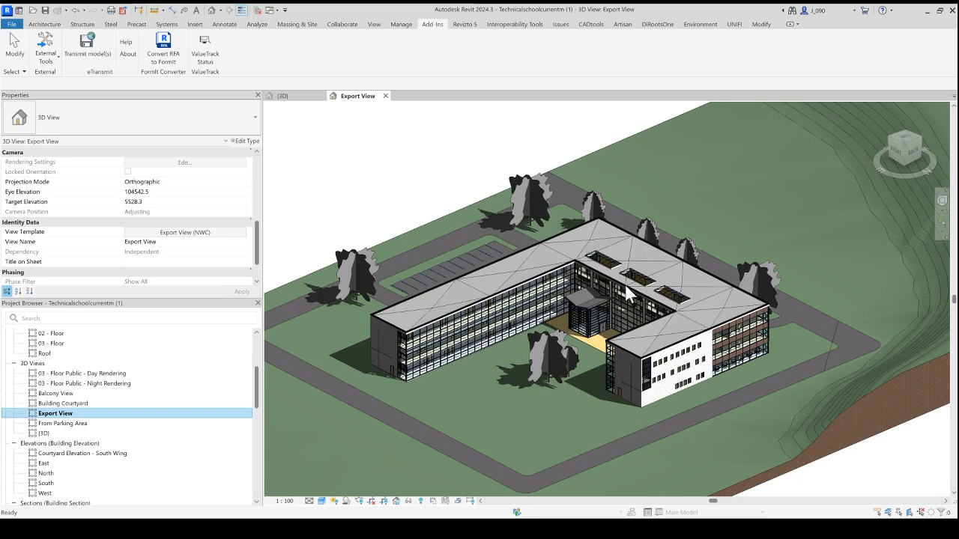
- Start the Navisworks 2024 export of Export View and open its Navisworks settings
middle_click_drag(596, 327, 603, 317)
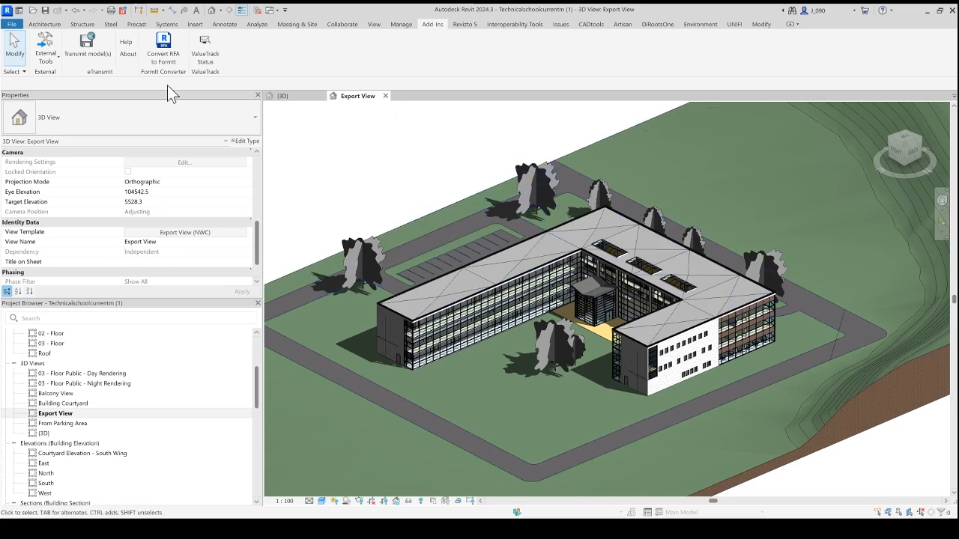
left_click(48, 61)
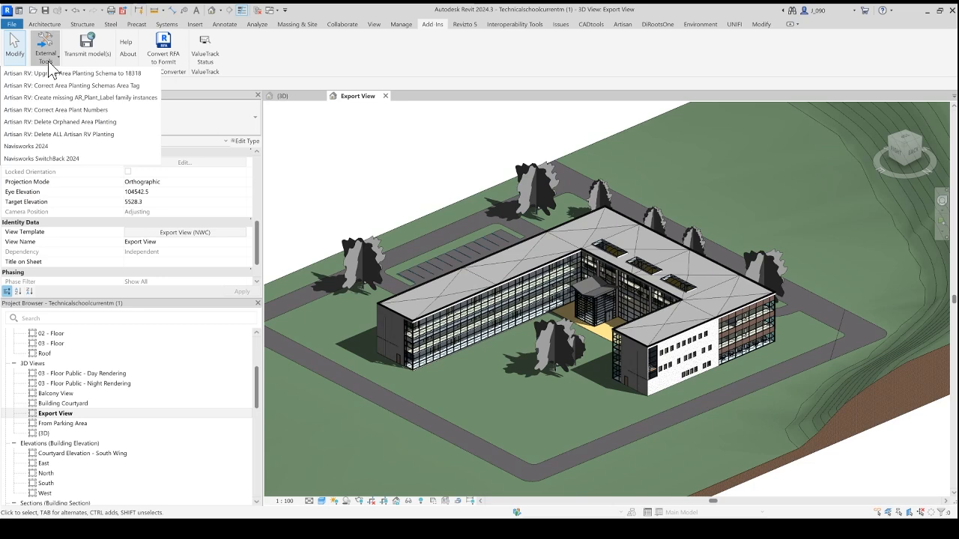
left_click(41, 147)
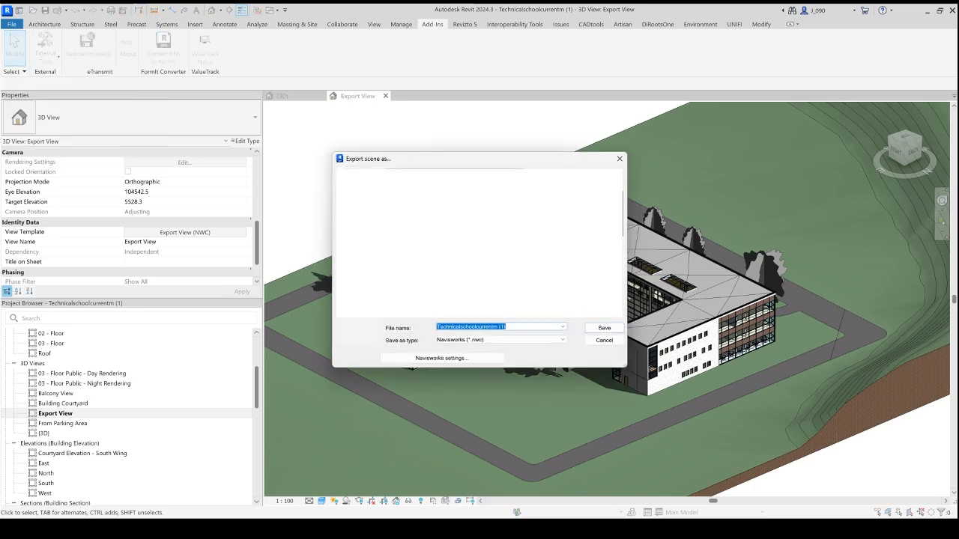
left_click(455, 359)
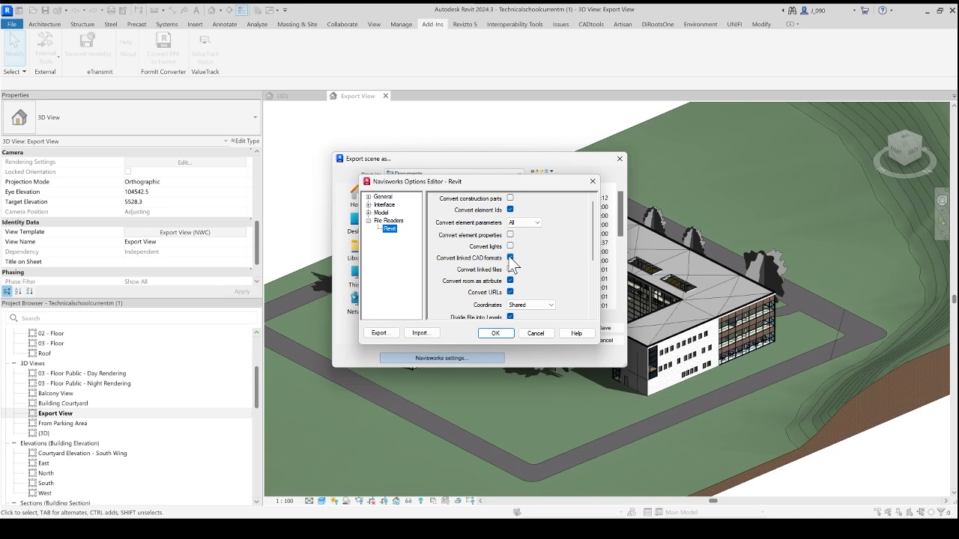
- Set the coordinates of the Revit file reader to Shared and accept the export options
scroll(491, 294, "down", 2)
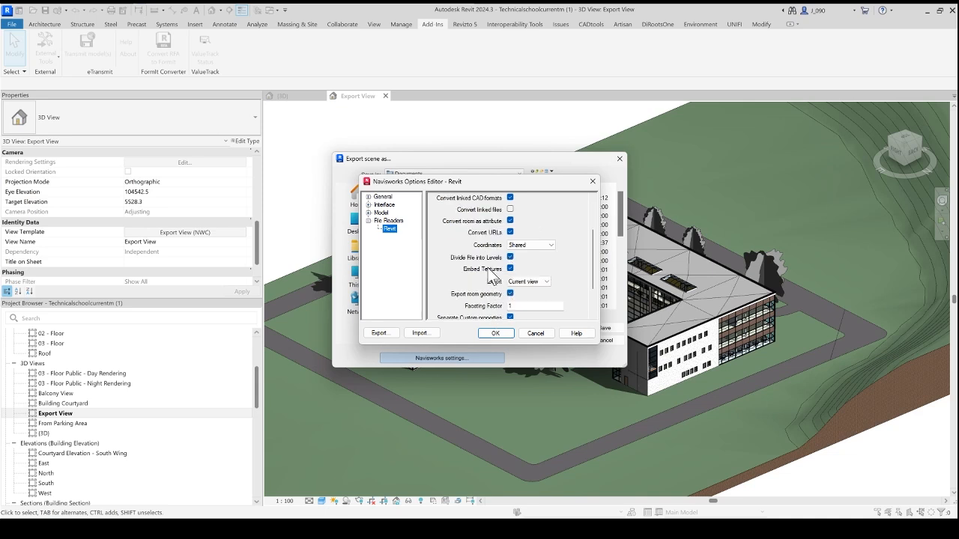
left_click(533, 246)
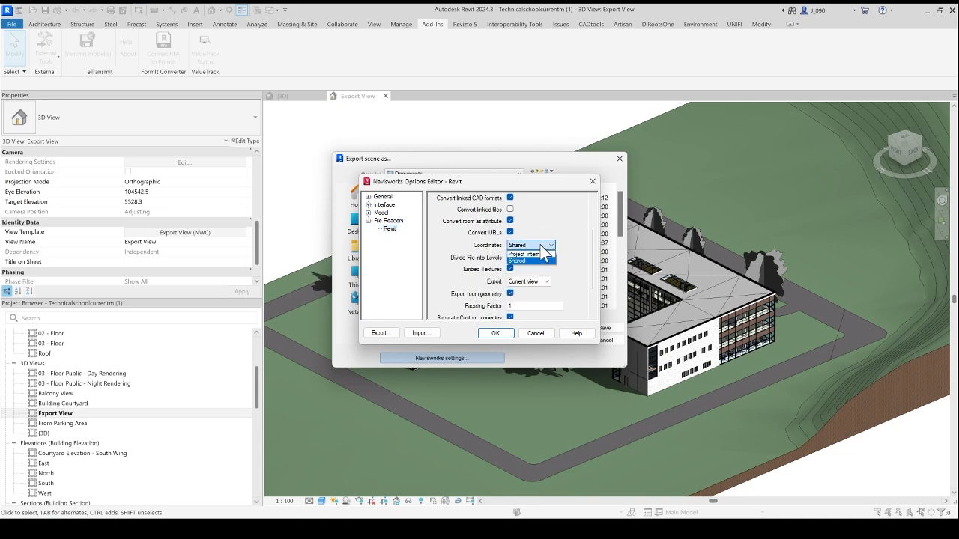
left_click(539, 258)
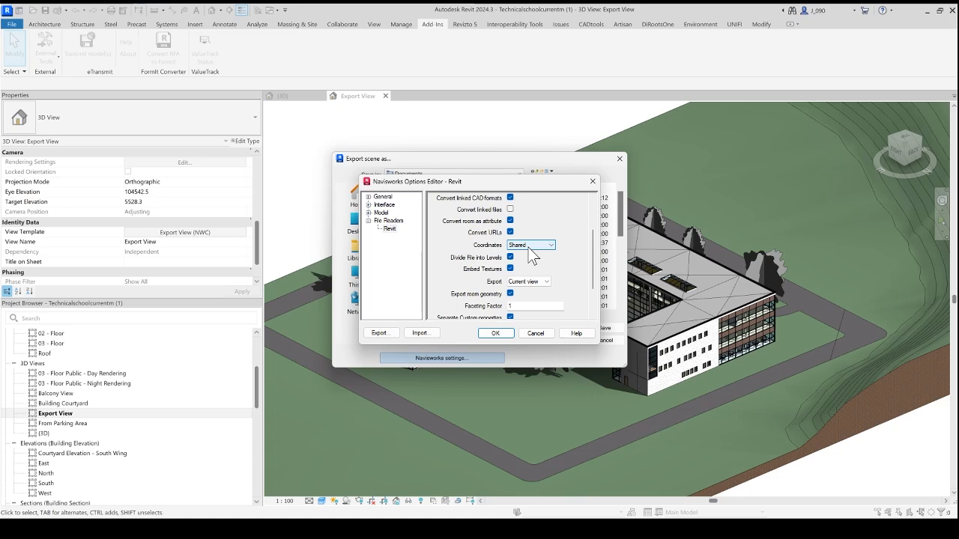
left_click(495, 335)
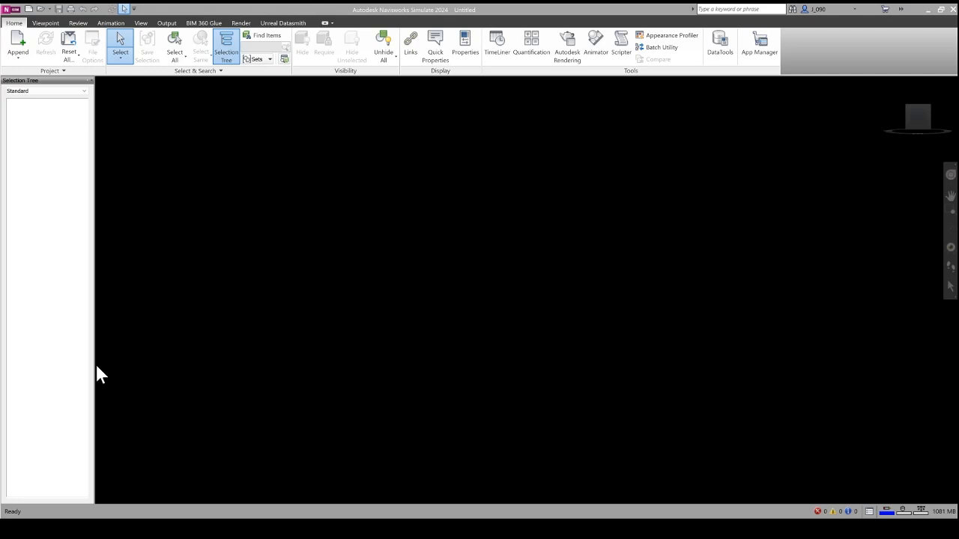
- In Navisworks Simulate, append the exported Technicalschoolcurrentm NWC model to the empty scene
left_click(20, 55)
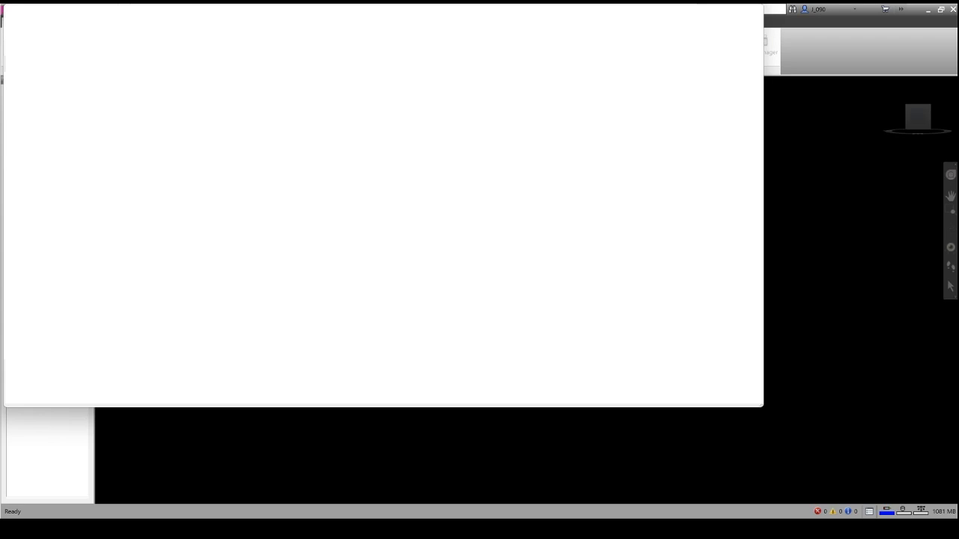
left_click(693, 396)
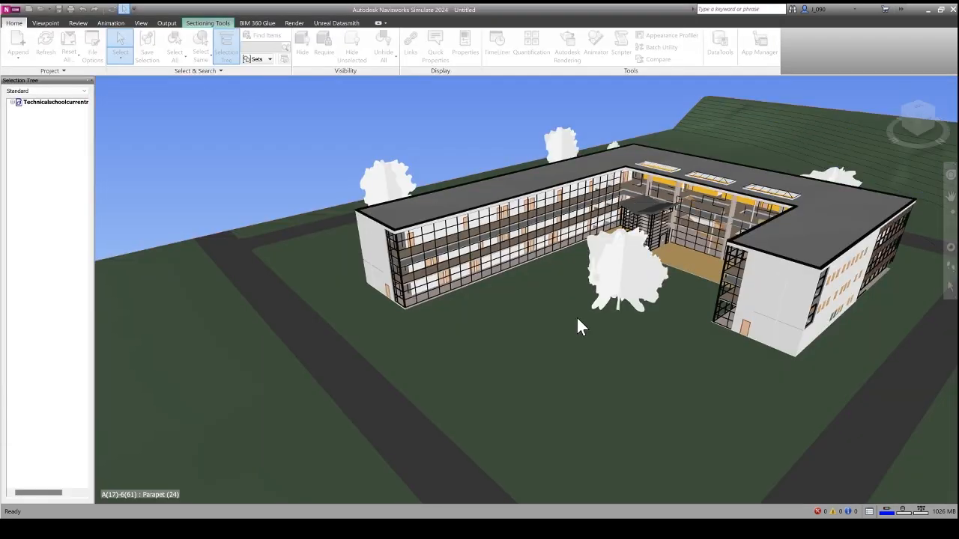
- Examine the appended school building from several angles, including its courtyard, facades and roof
middle_click_drag(672, 206, 611, 241)
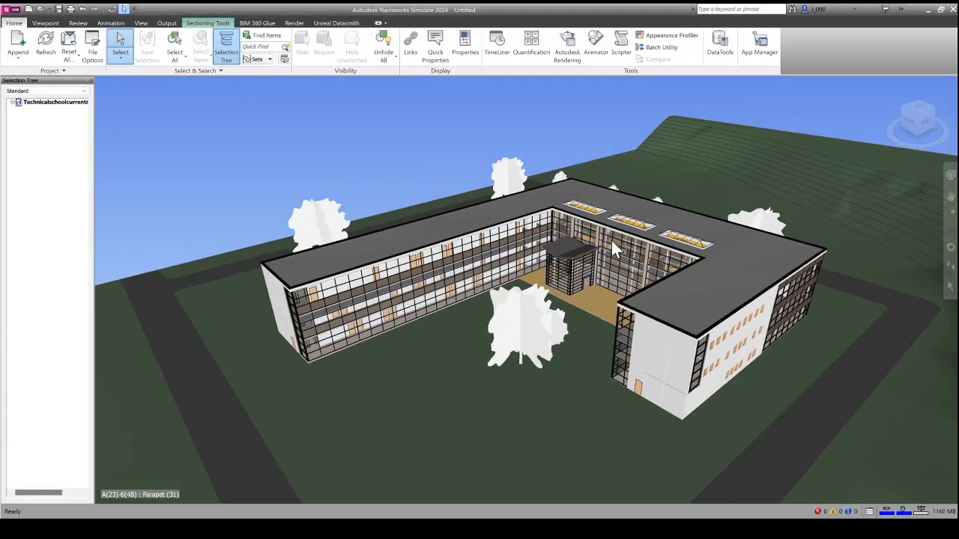
middle_click_drag(691, 385, 610, 367, "shift")
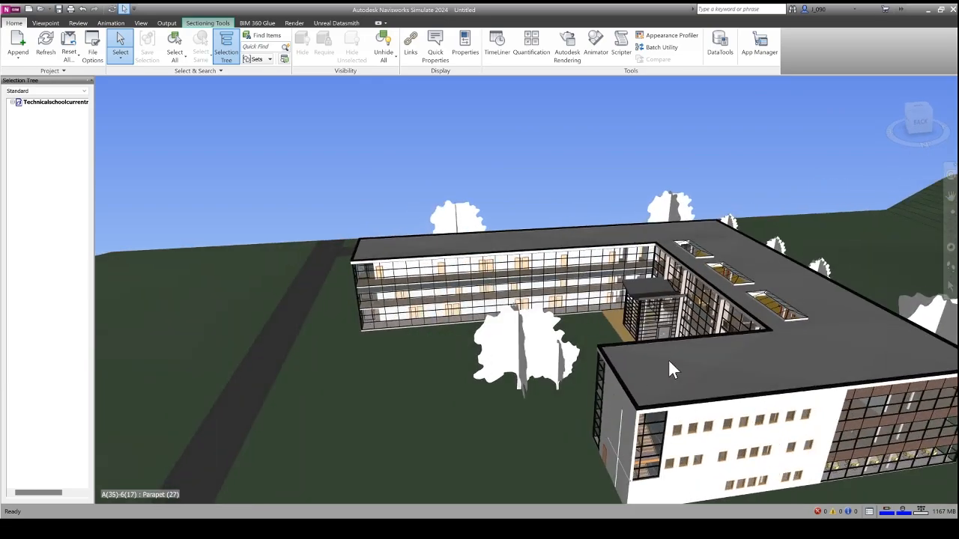
middle_click_drag(668, 361, 524, 241)
scroll(524, 241, "up", 1)
scroll(524, 242, "down", 3)
middle_click_drag(737, 325, 188, 154, "shift")
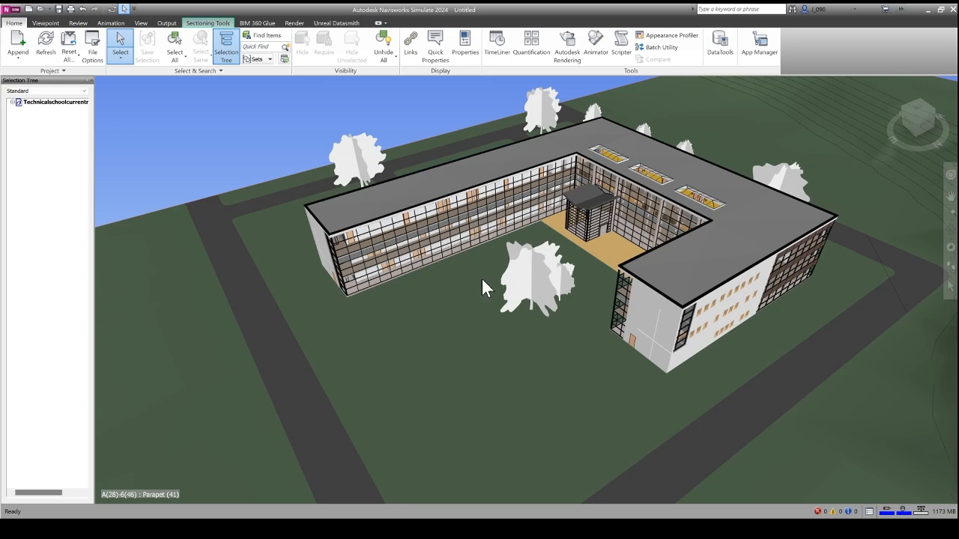
middle_click_drag(482, 279, 508, 274, "shift")
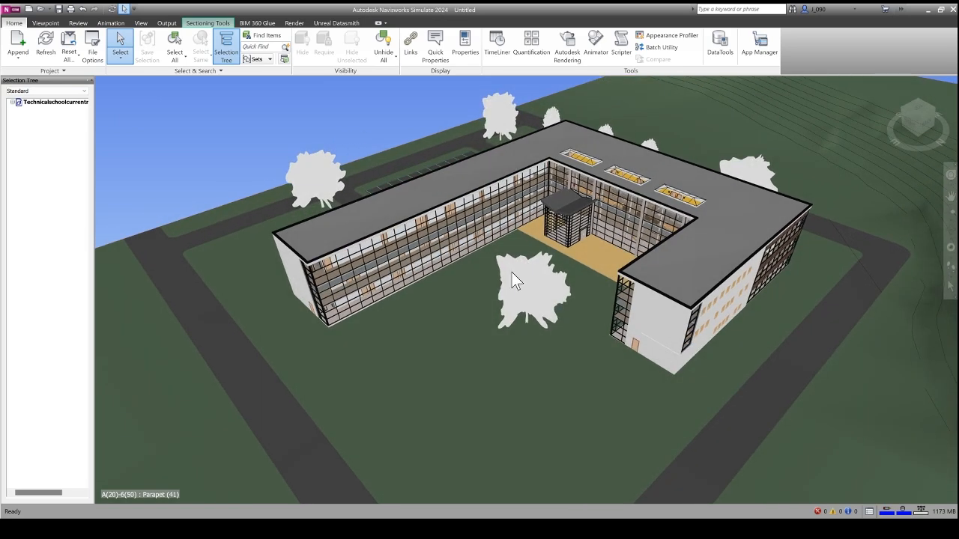